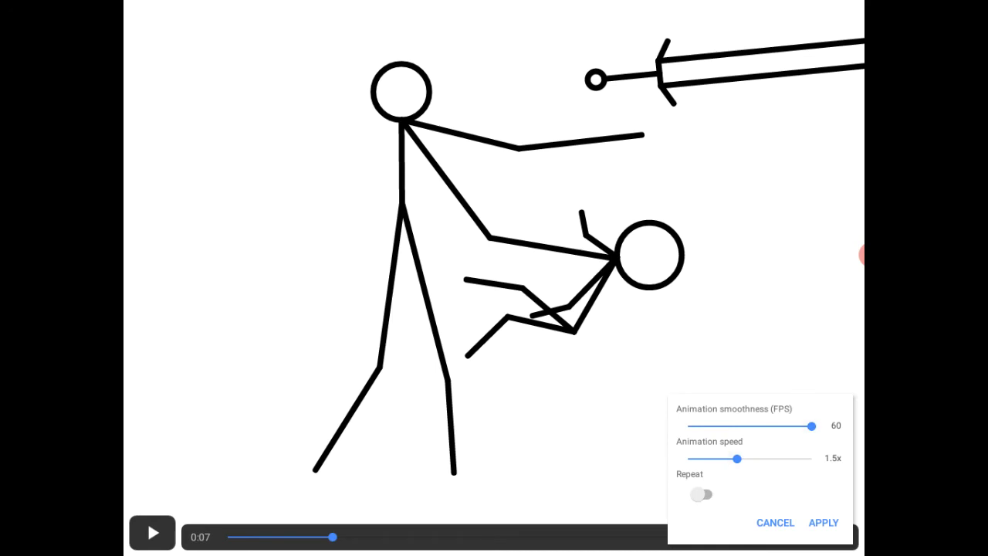
Step: Rewind the sword-fight playback to the opening frame at 0:00
left_click_drag(332, 536, 228, 536)
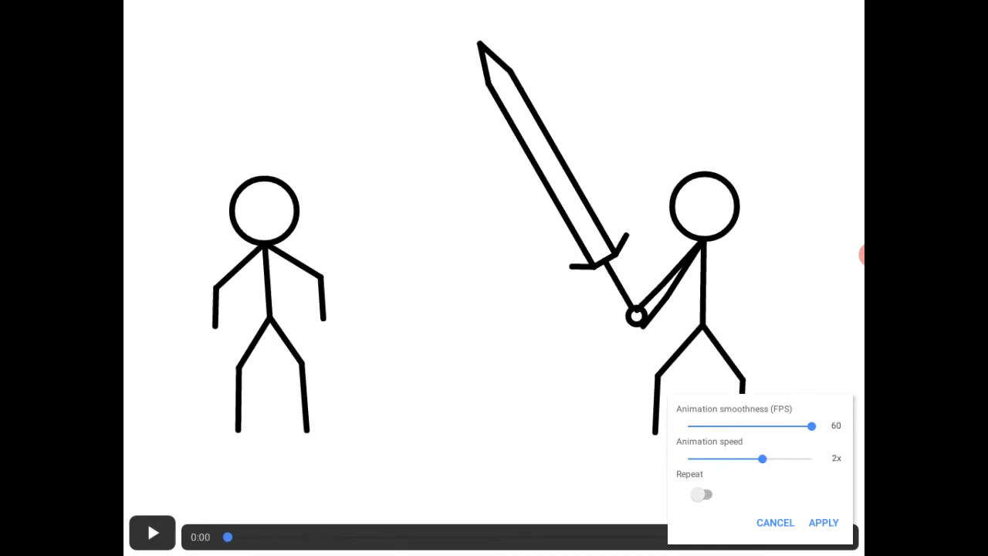